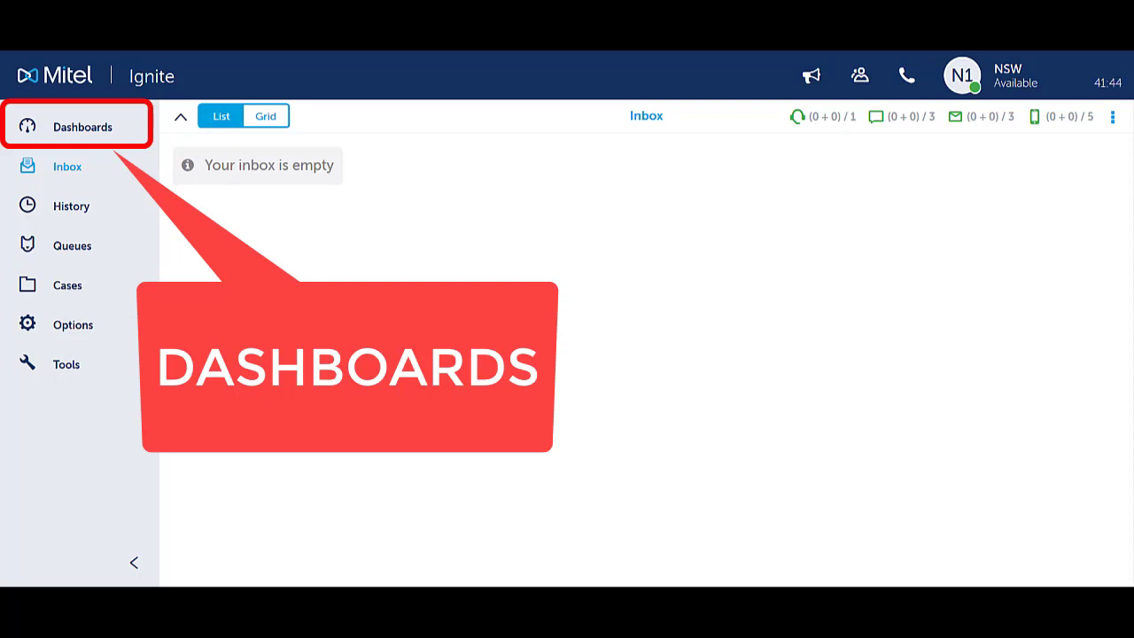
# Edit the Default Dashboard and add an Agent State widget to it
pyautogui.click(123, 137)
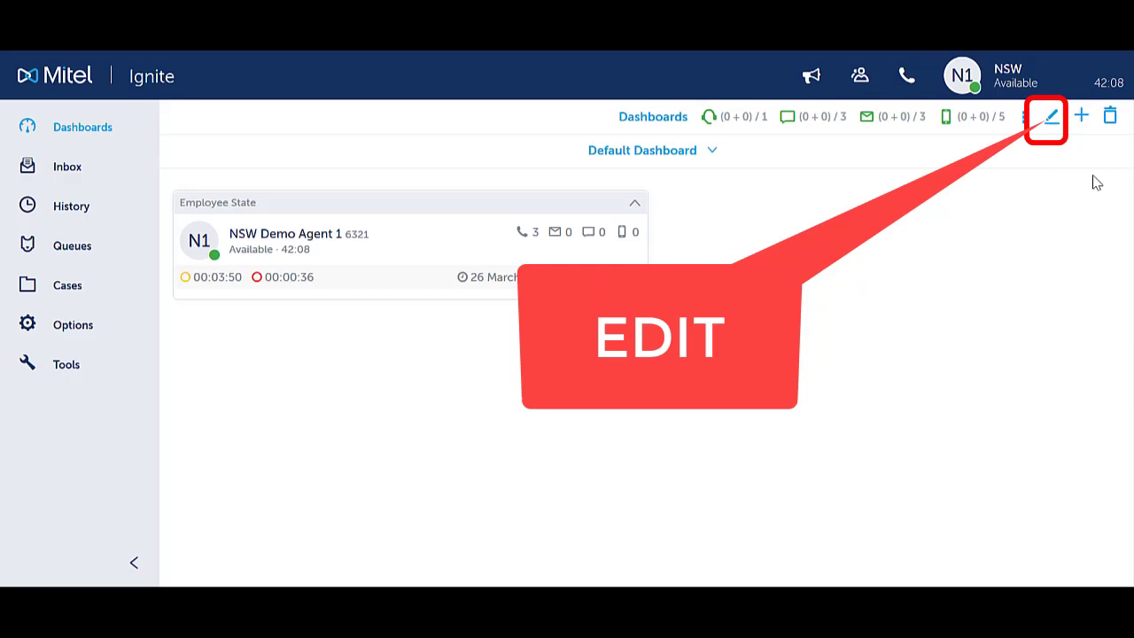
pyautogui.click(1051, 118)
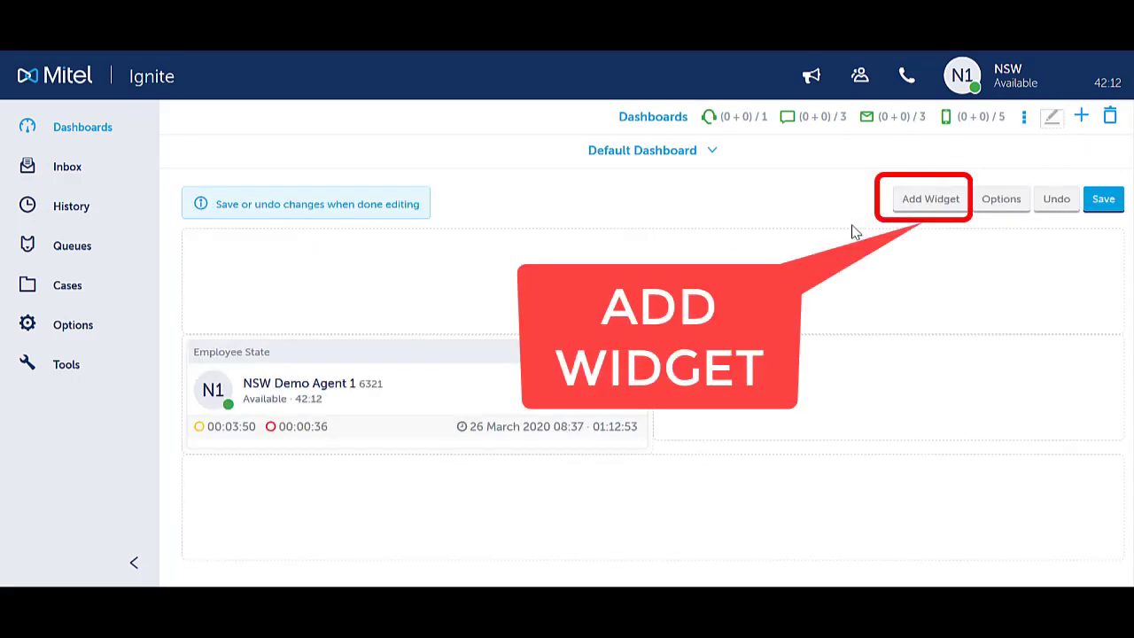
pyautogui.click(931, 200)
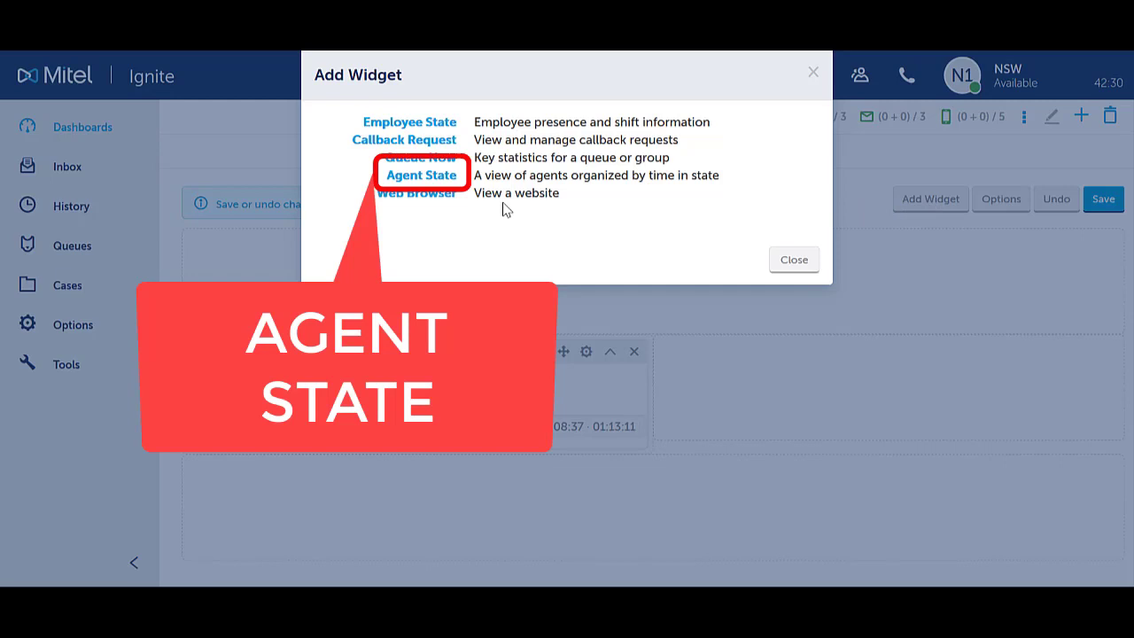
pyautogui.click(446, 178)
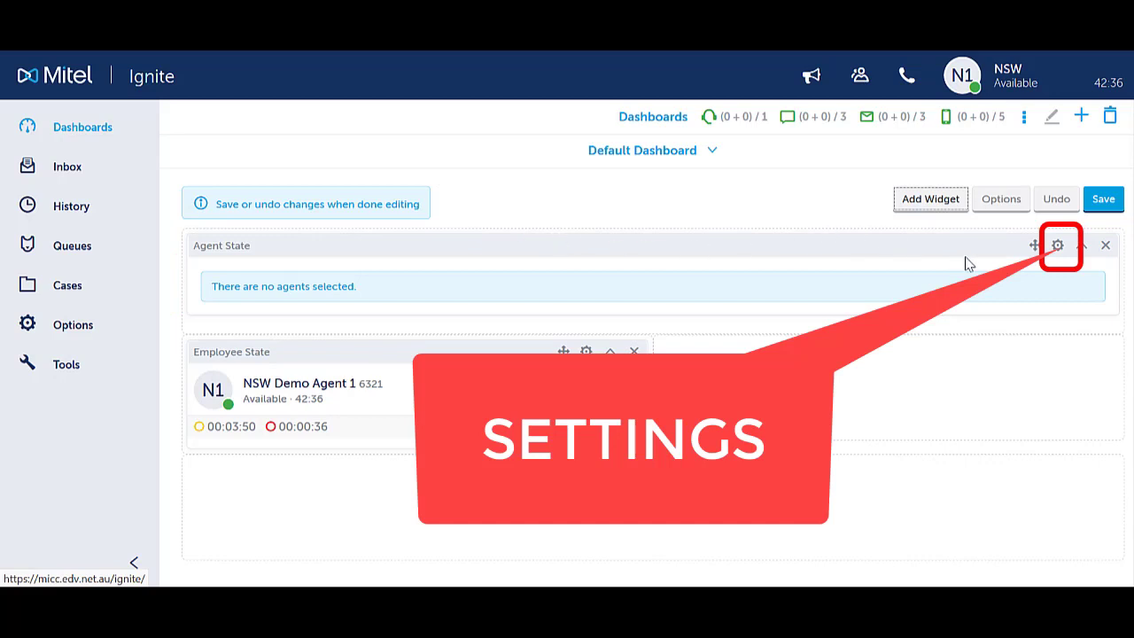
# Open the Agent State widget's settings, look through the agent list and try filtering it by "de"
pyautogui.click(1056, 248)
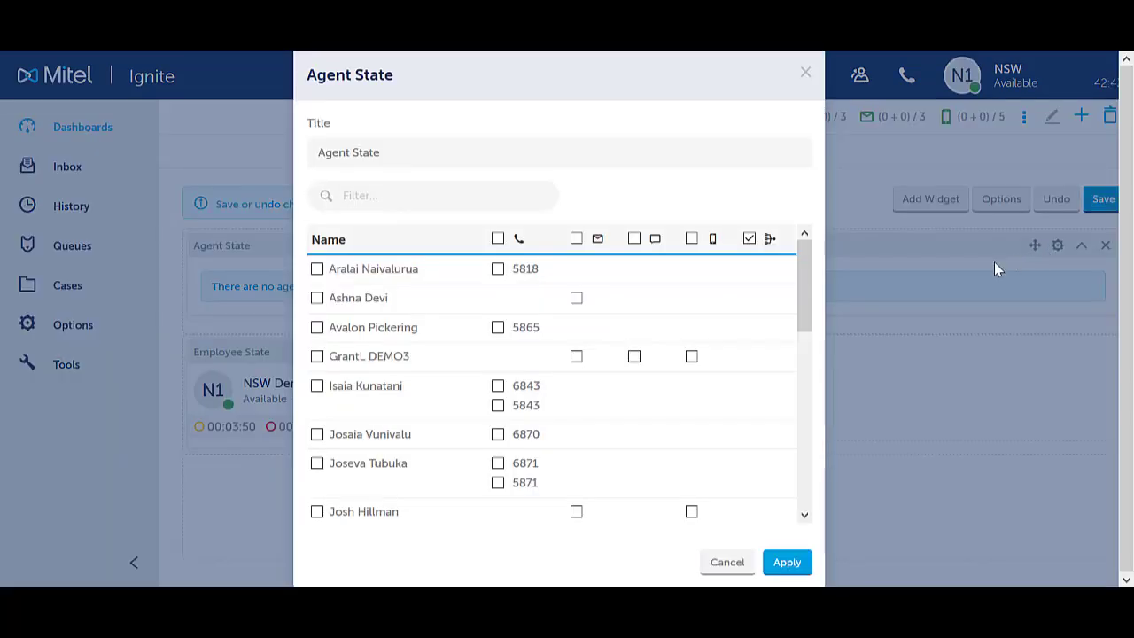
pyautogui.scroll(-5, 629, 418)
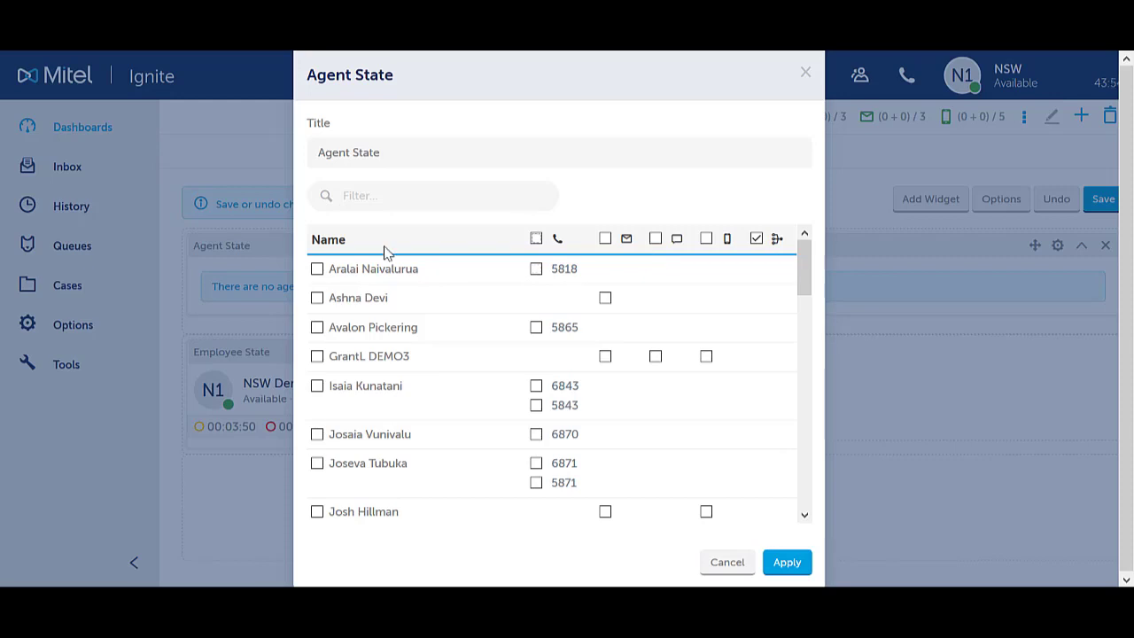
pyautogui.click(403, 200)
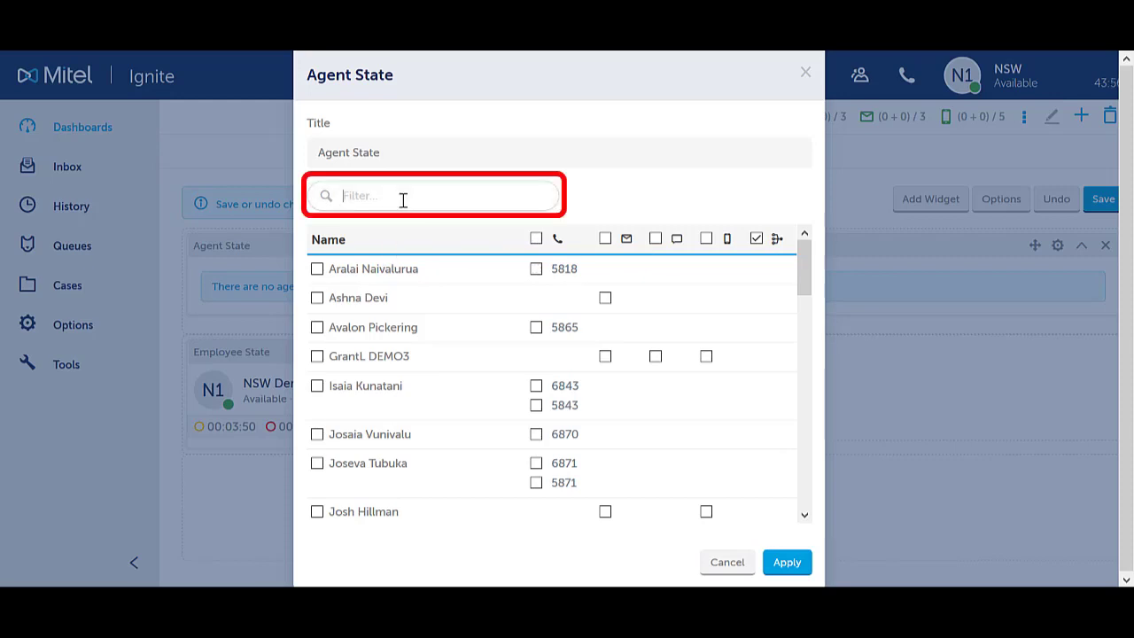
pyautogui.write('de')
pyautogui.press('BackSpace')
pyautogui.press('BackSpace')
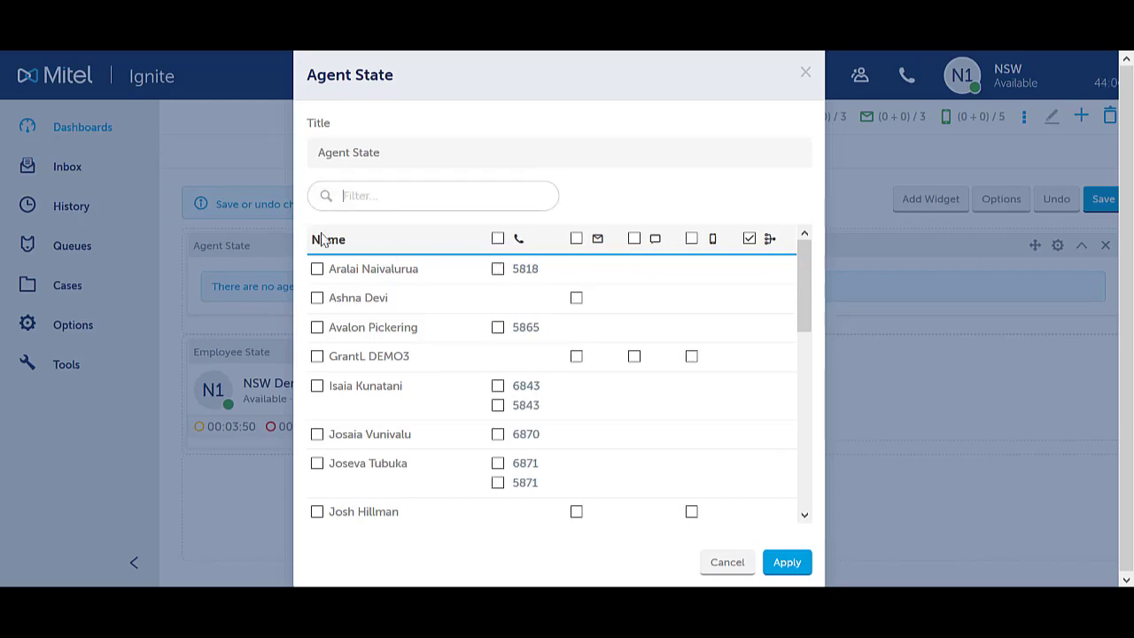
# Select the voice channel for all agents in the Agent State widget, apply it and save the dashboard
pyautogui.click(498, 238)
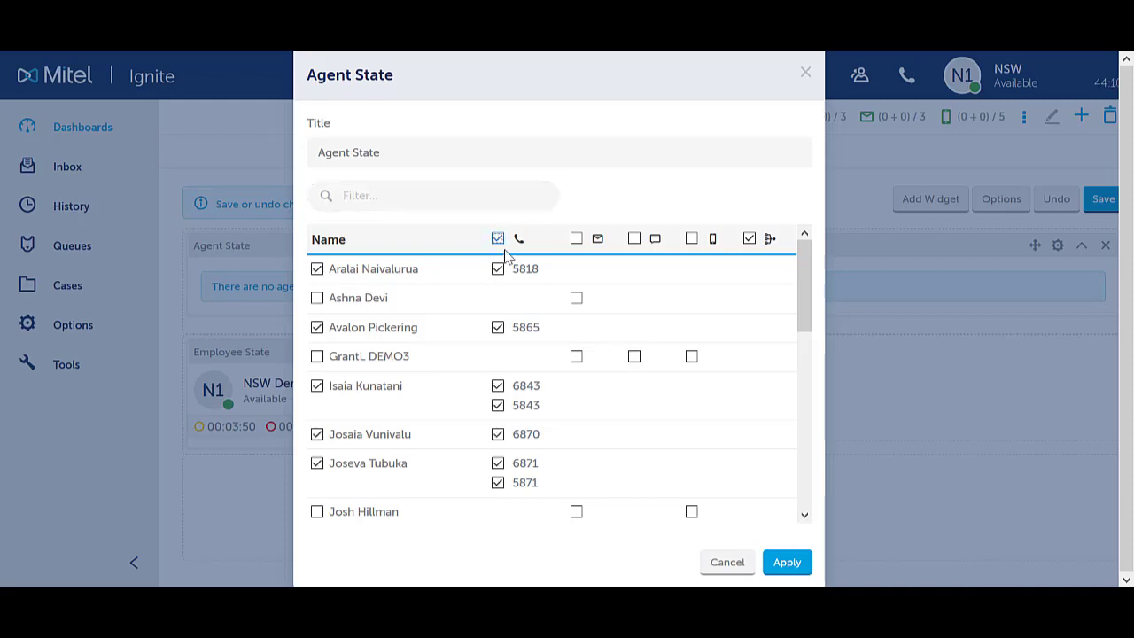
pyautogui.click(791, 563)
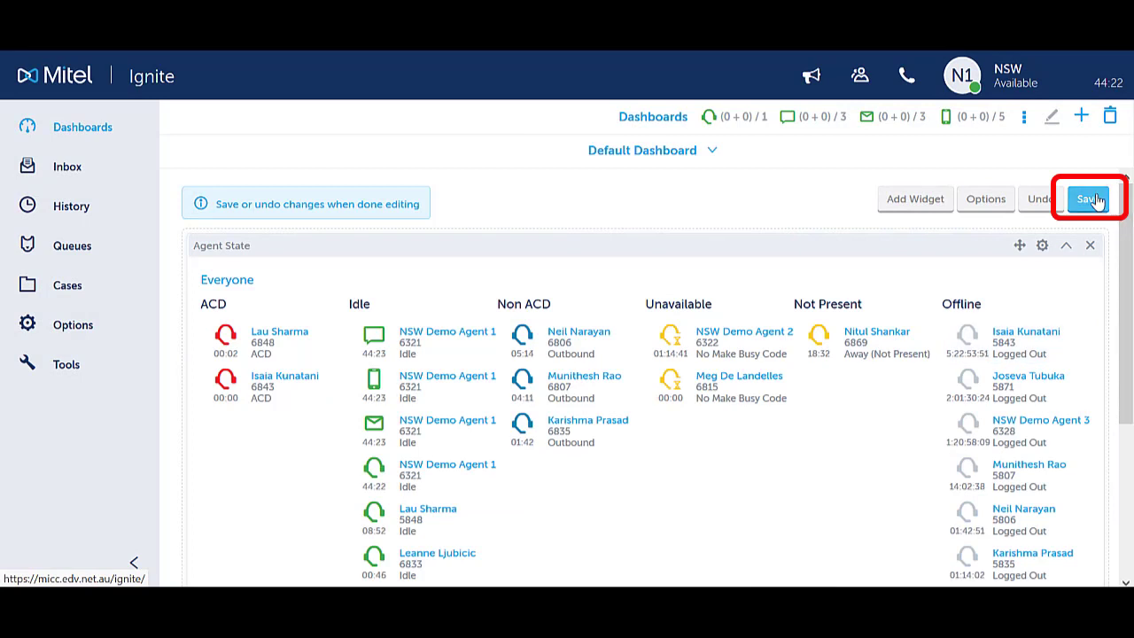
pyautogui.click(1090, 198)
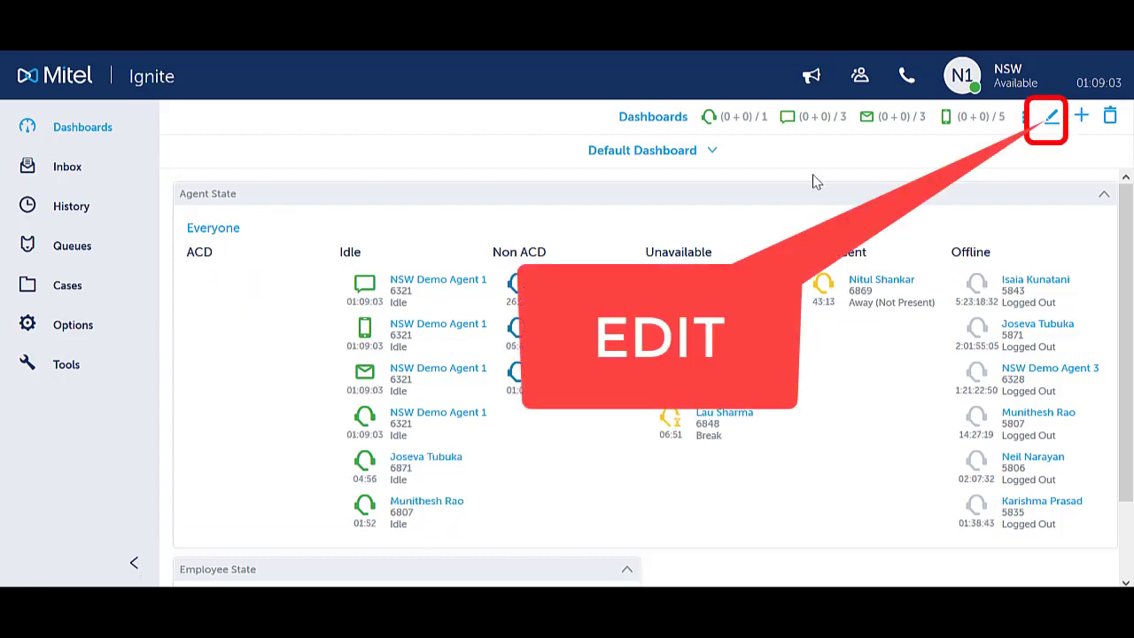
# Filter the Agent State widget's agents by "demo" and leave only voice selected for NSW Demo Agent 1, clearing email, chat and SMS
pyautogui.click(1052, 119)
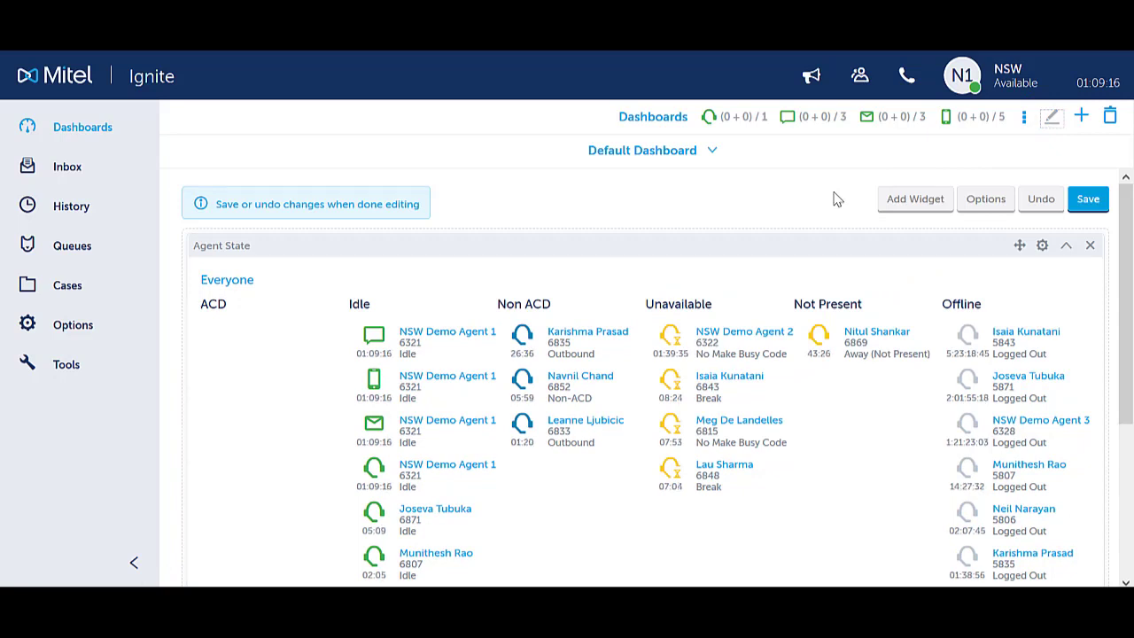
pyautogui.click(1043, 246)
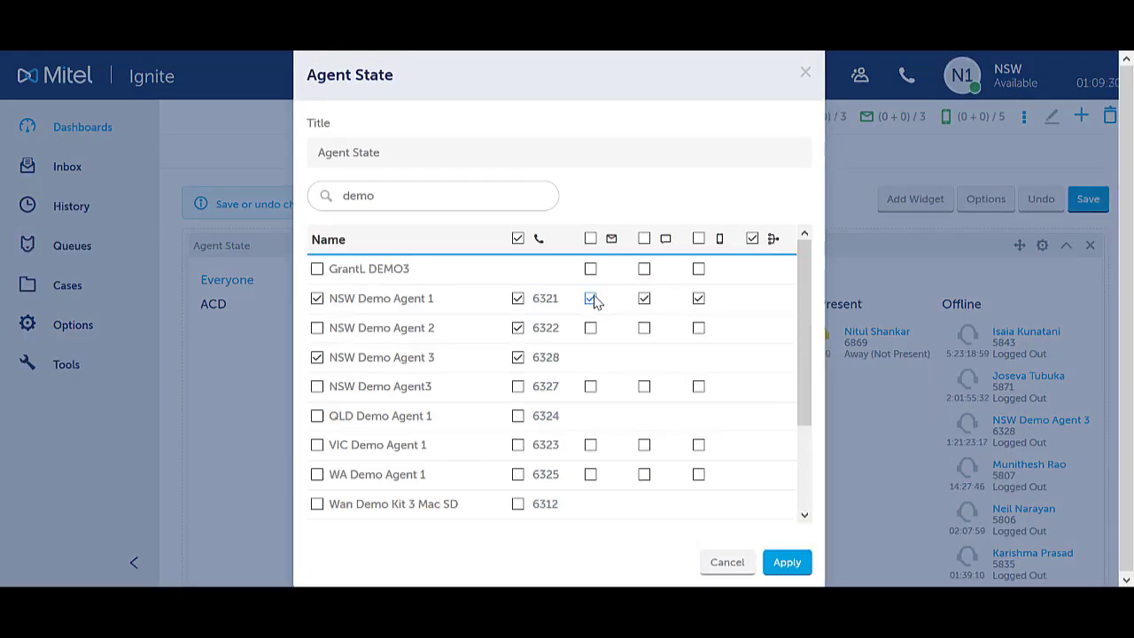
pyautogui.click(590, 298)
pyautogui.click(646, 298)
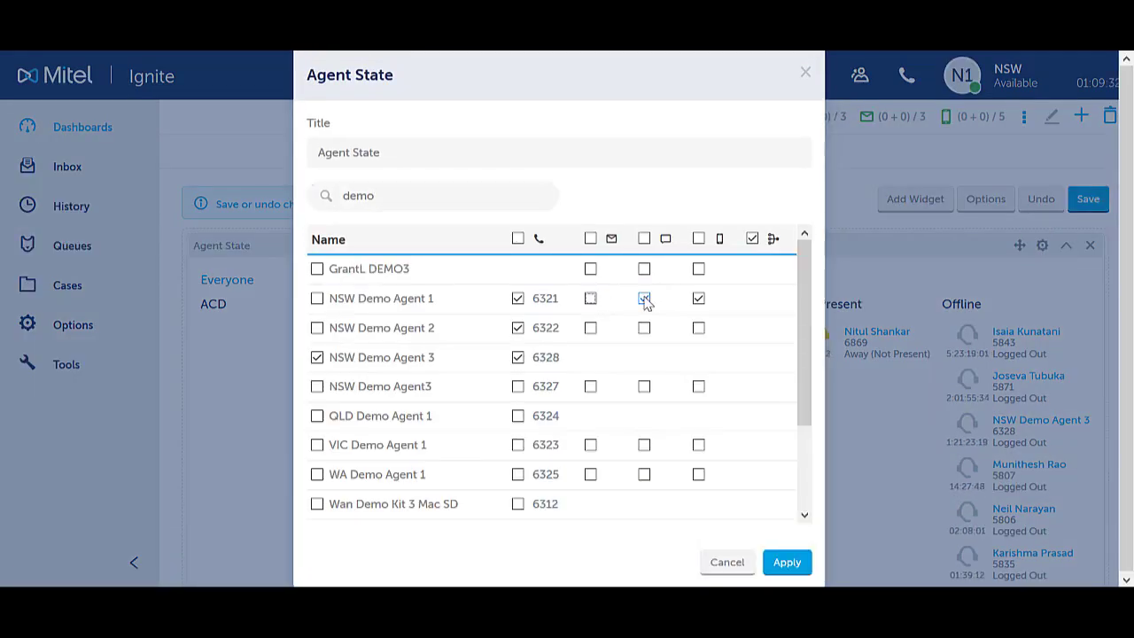
pyautogui.click(787, 562)
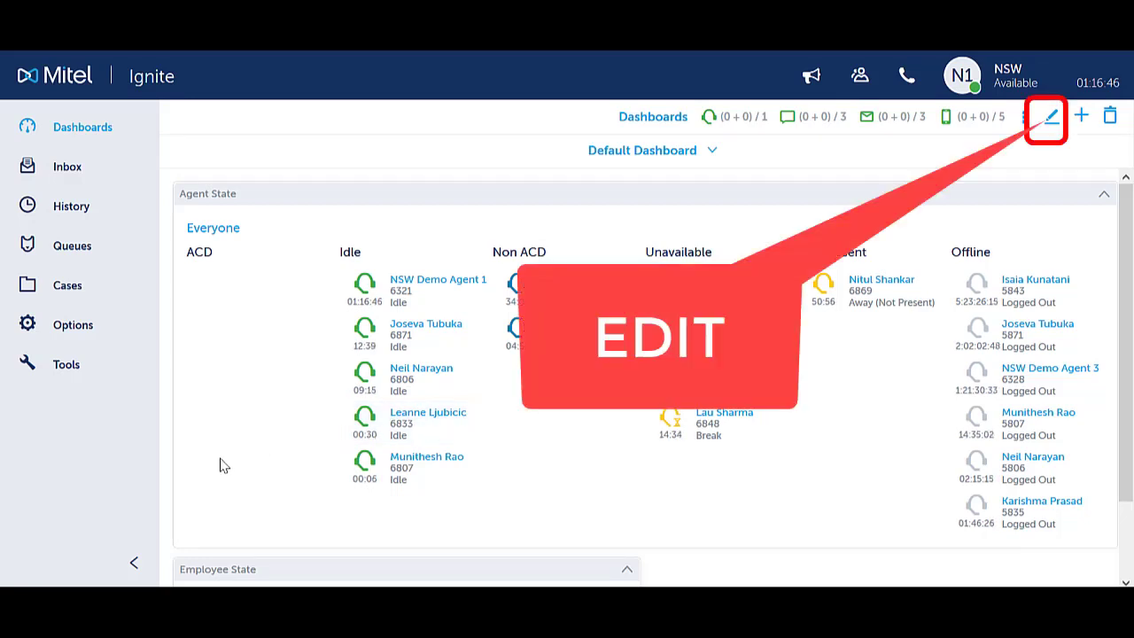
# Reopen the Default Dashboard for editing and add a Queue Now widget
pyautogui.click(1049, 120)
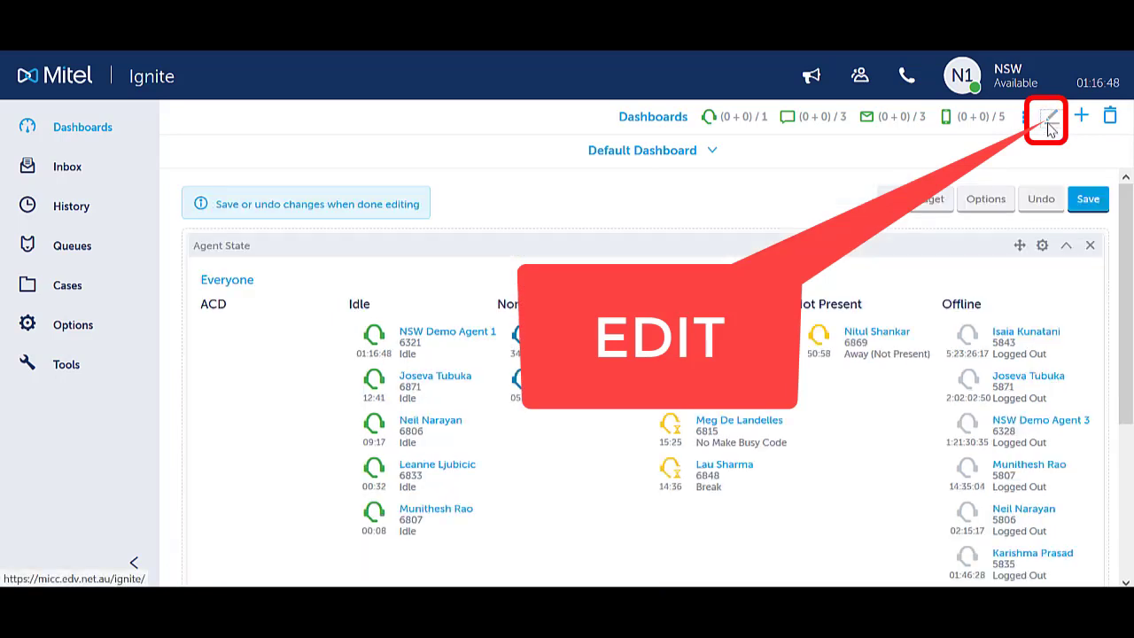
pyautogui.click(916, 203)
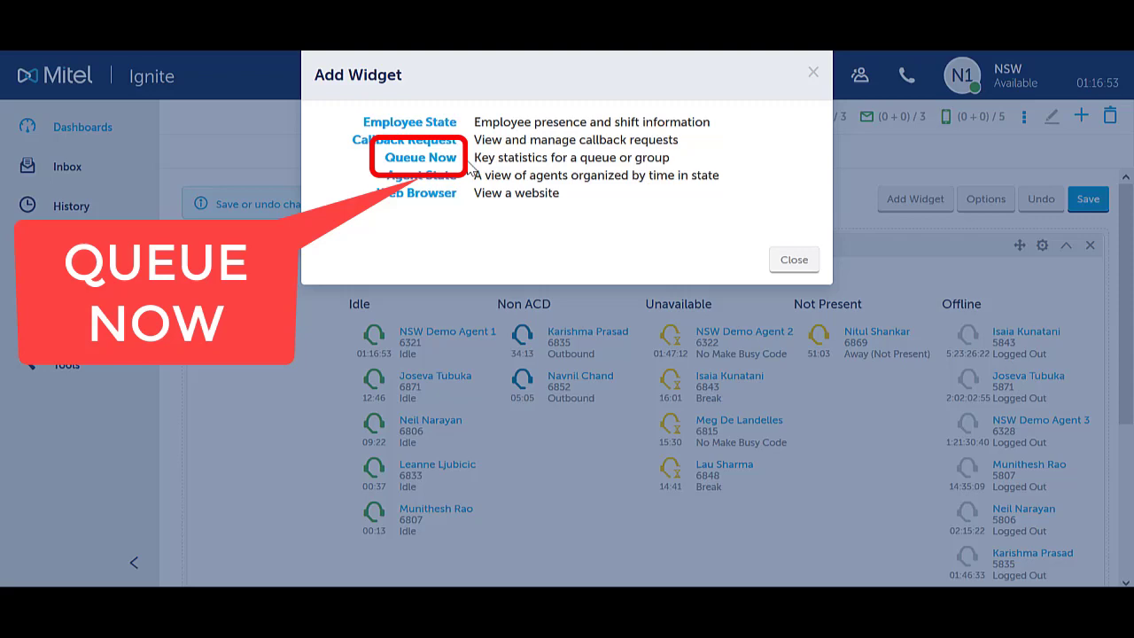
pyautogui.click(420, 157)
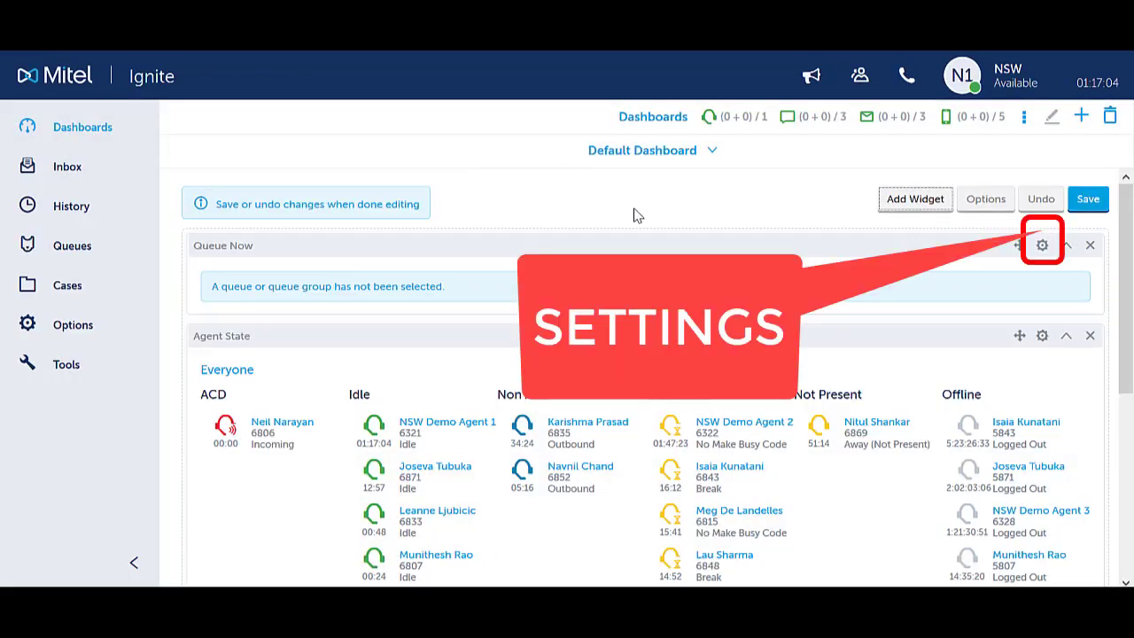
# In the Queue Now widget's settings, search the queues for "dem", select NSW DEMO QUEUE and clear the search
pyautogui.click(1042, 246)
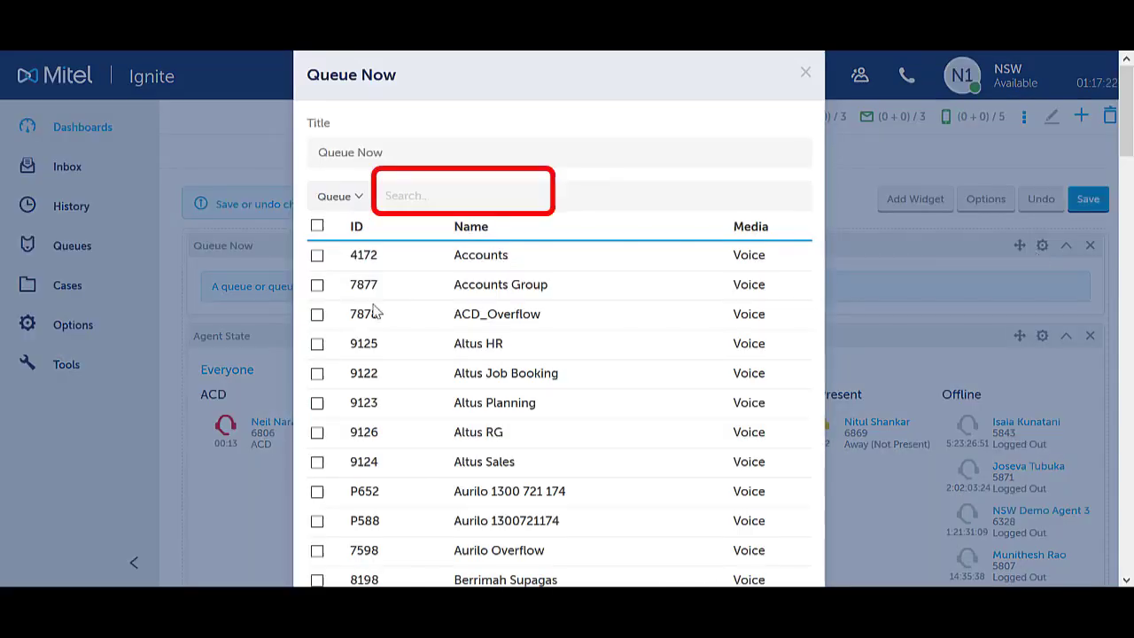
pyautogui.click(411, 199)
pyautogui.write('dem')
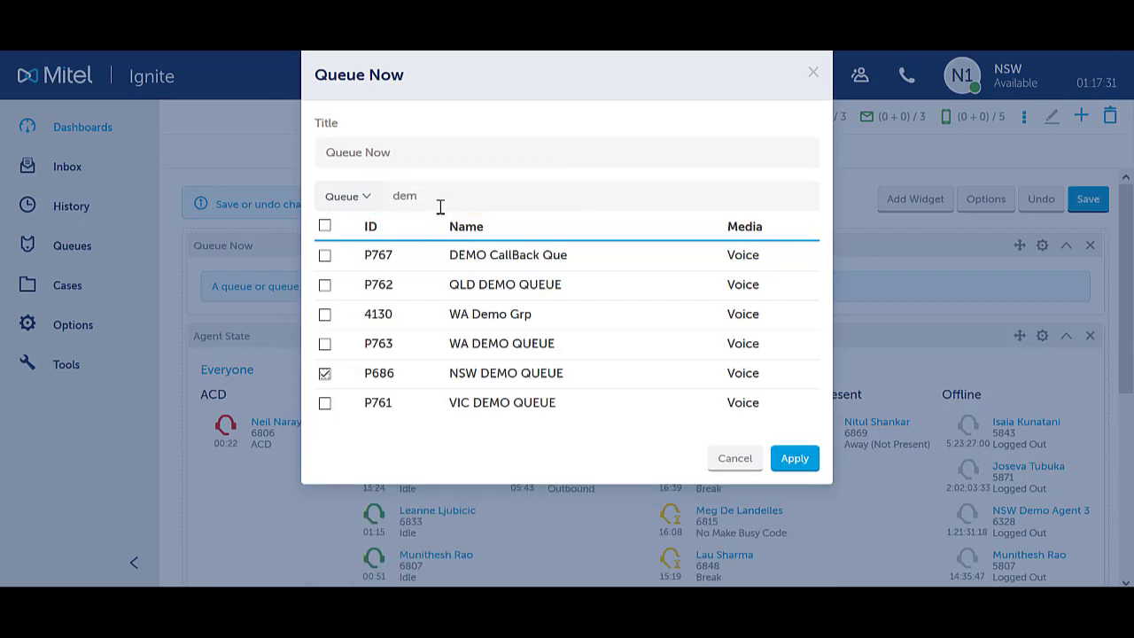
pyautogui.press('BackSpace')
pyautogui.press('BackSpace')
pyautogui.press('BackSpace')
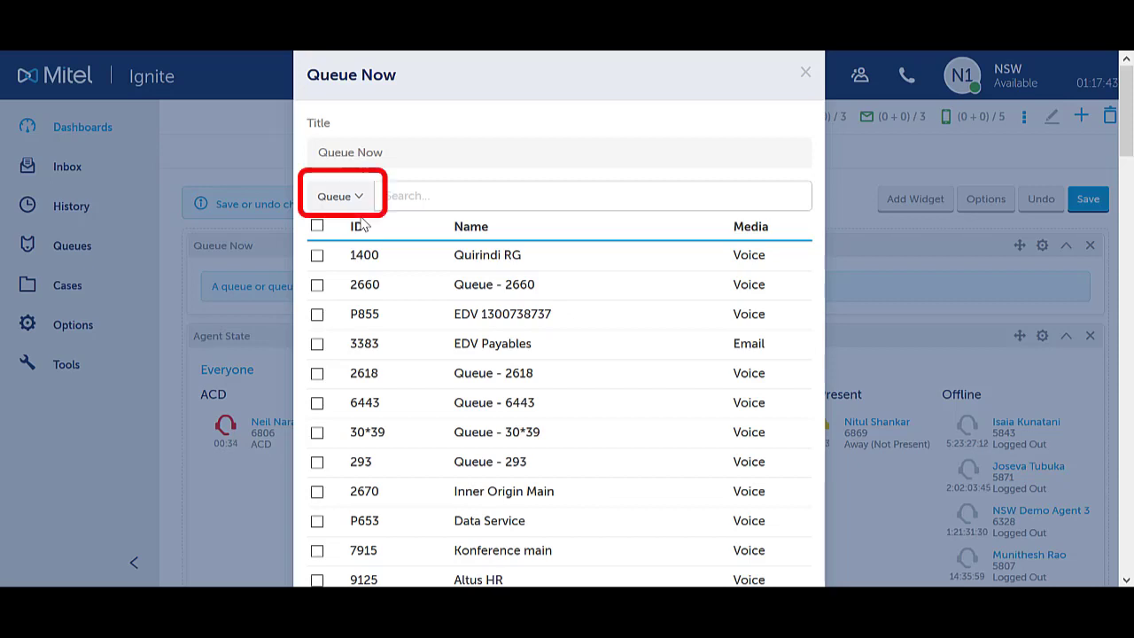
# Add the queue group All EDV Support Qs to the Queue Now widget, apply it and save the dashboard
pyautogui.click(361, 198)
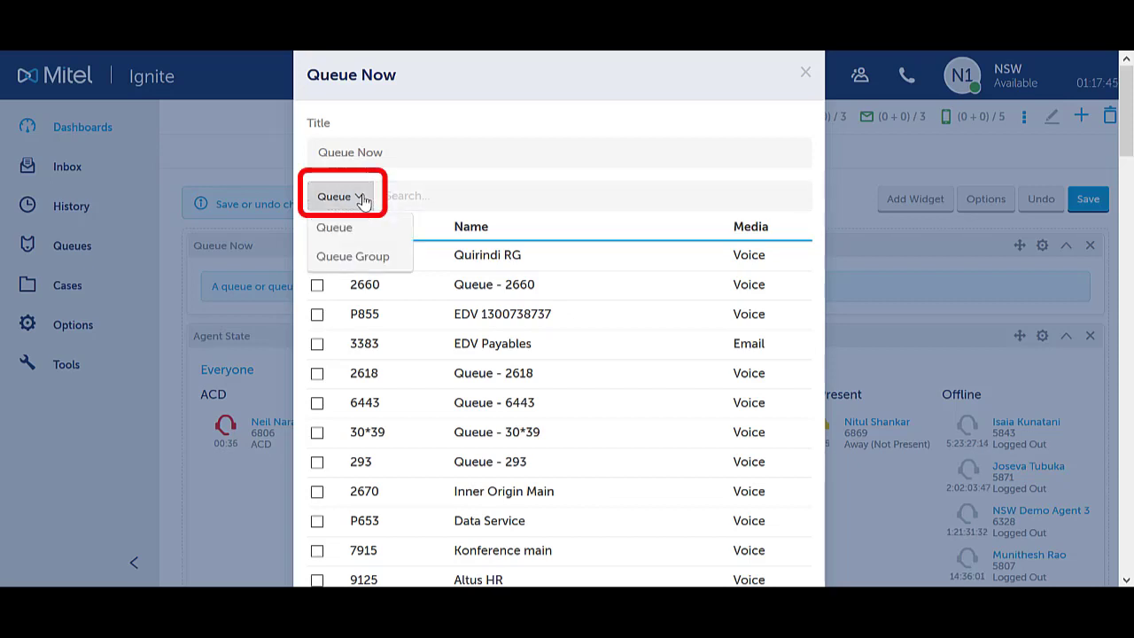
pyautogui.click(390, 259)
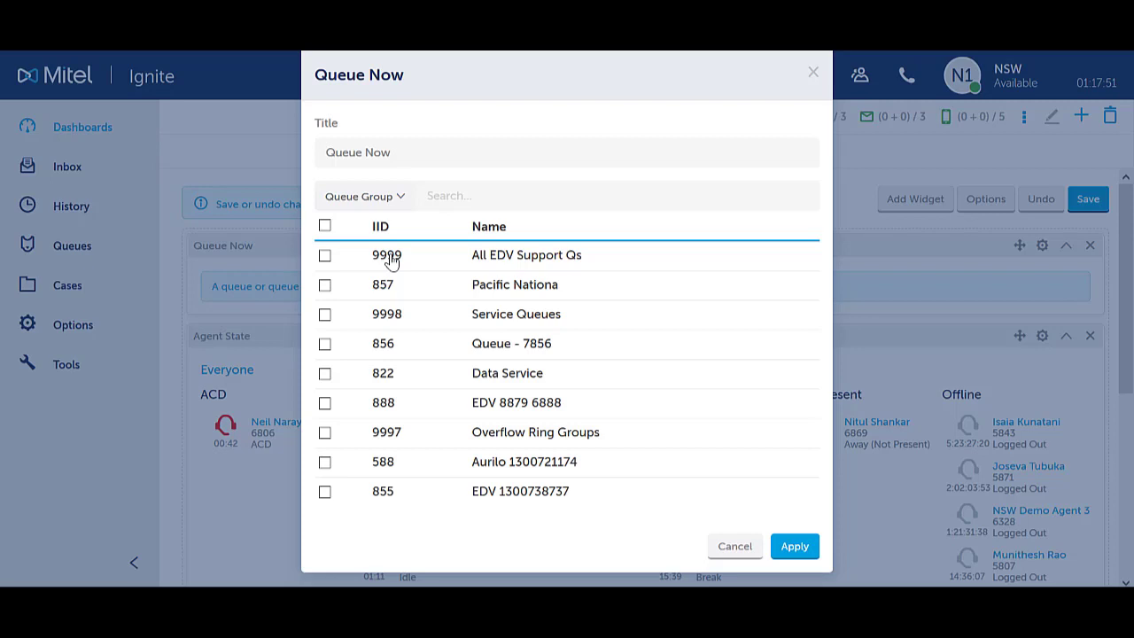
pyautogui.click(325, 256)
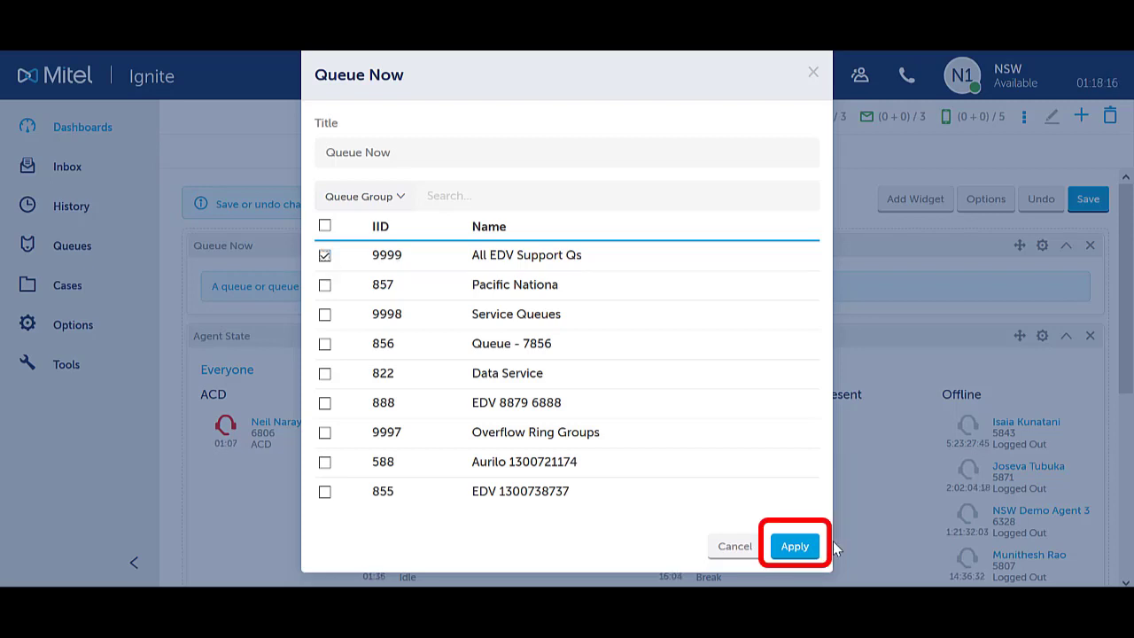
pyautogui.click(802, 550)
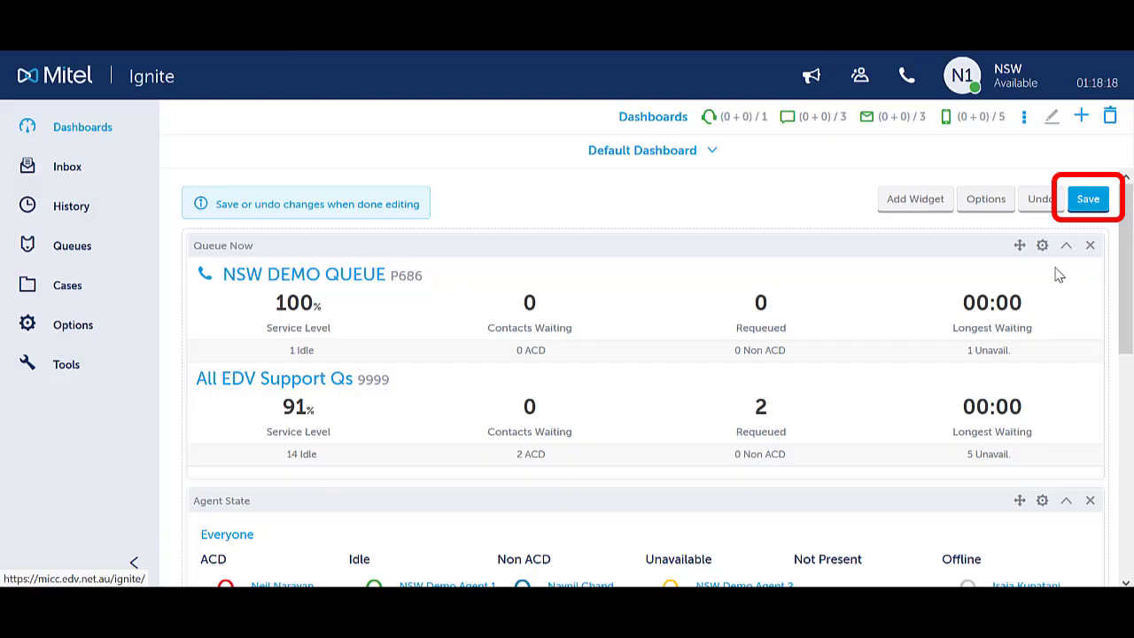
pyautogui.click(1088, 200)
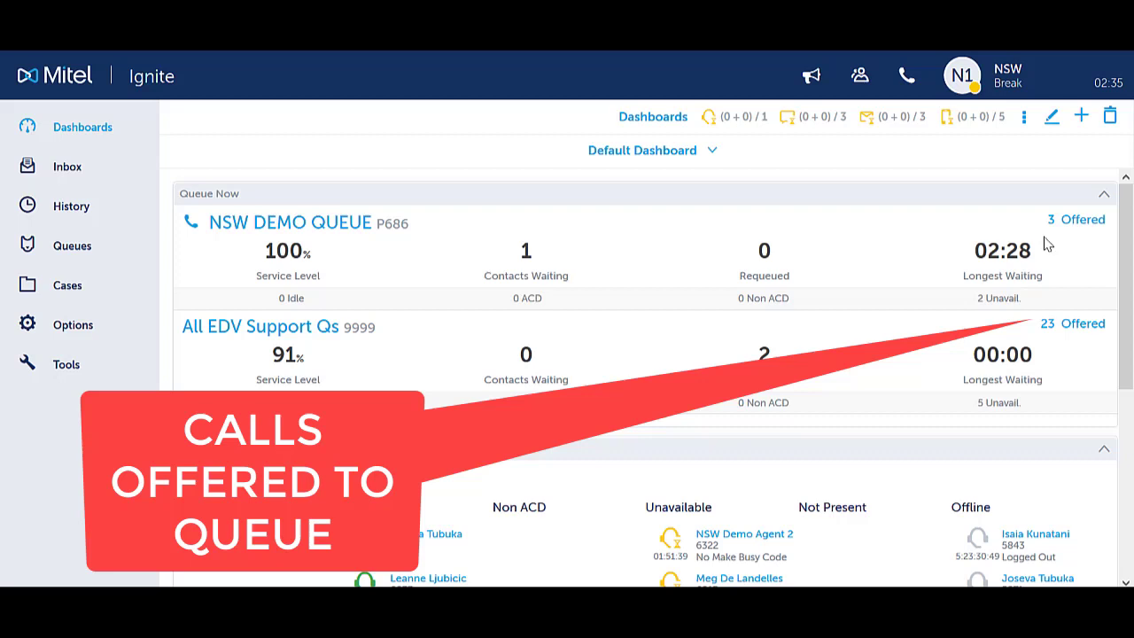
# Examine the breakdown of calls offered to All EDV Support Qs in the Queue Now widget
pyautogui.moveTo(1102, 329)
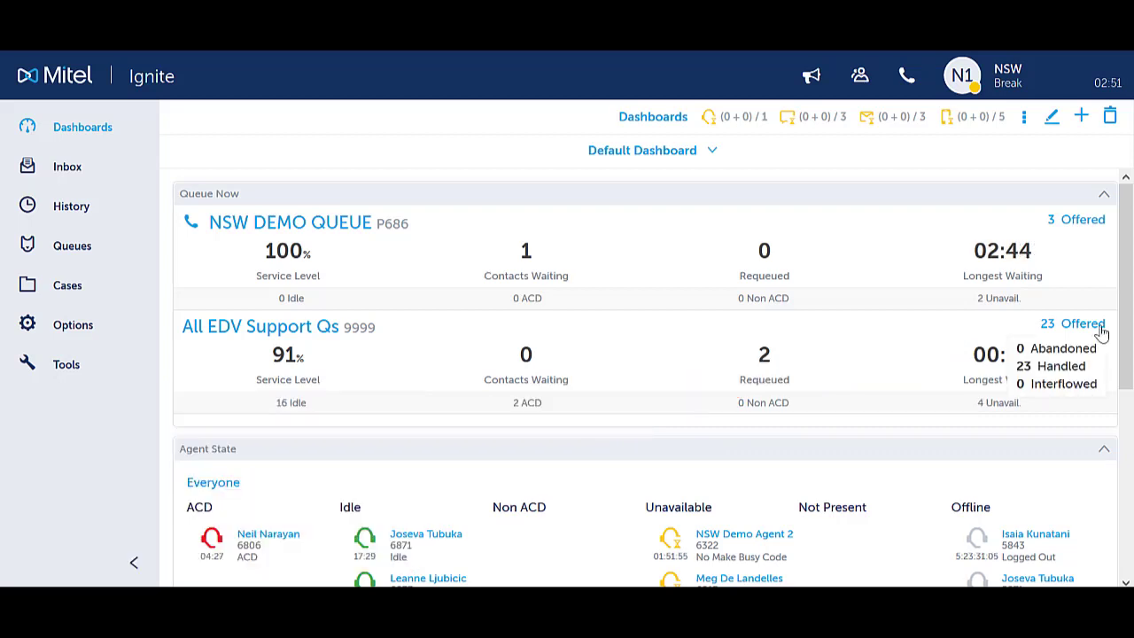